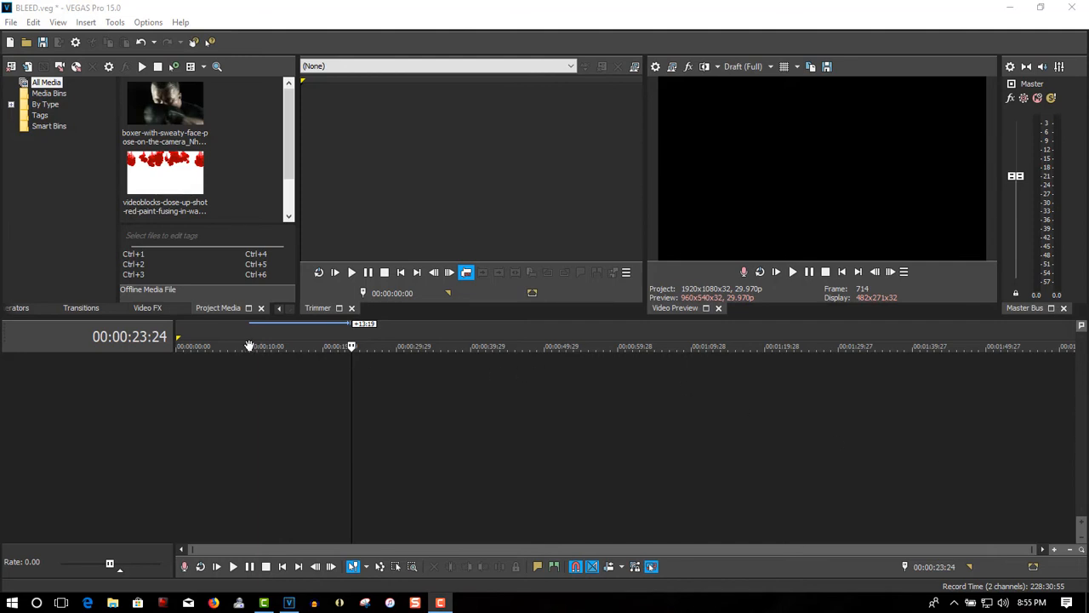
# Place the boxer clip at the start of the timeline and insert two empty video tracks above it
pyautogui.click(223, 347)
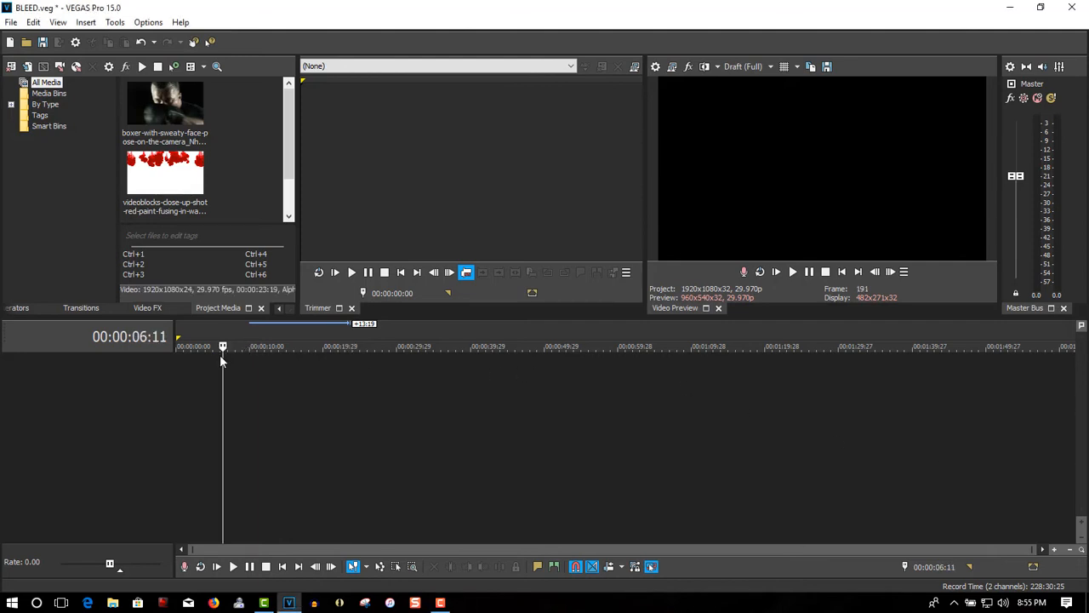
pyautogui.moveTo(171, 106); pyautogui.dragTo(170, 387)
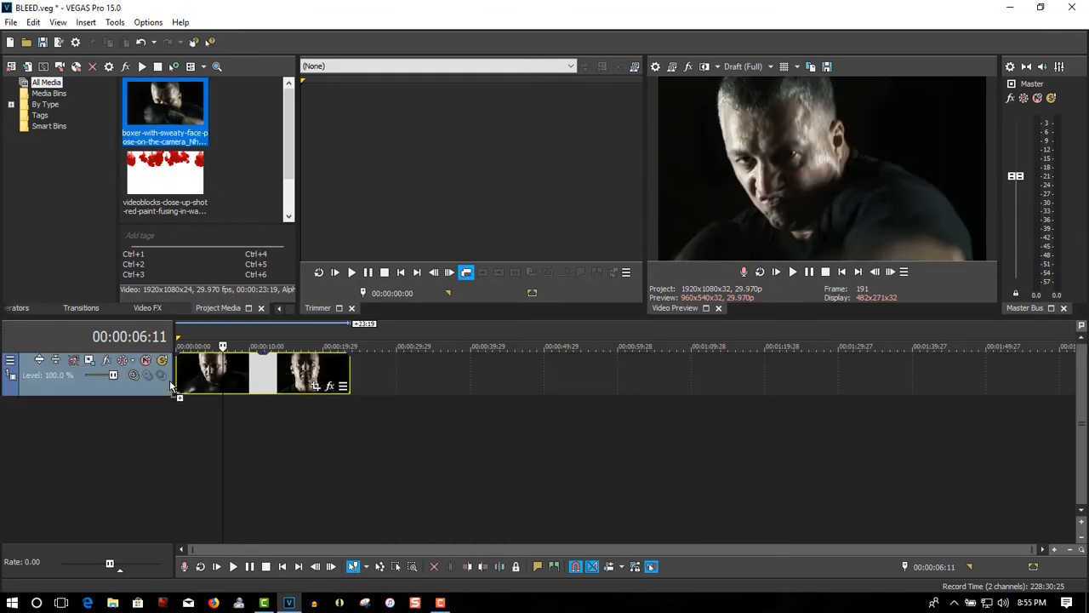
pyautogui.rightClick(369, 373)
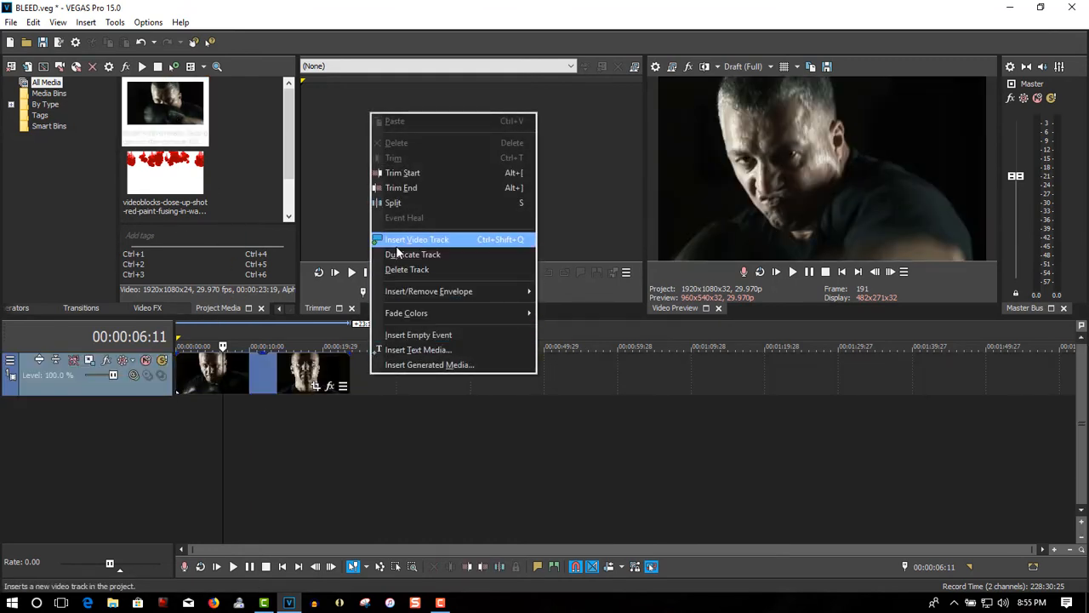
pyautogui.click(395, 239)
pyautogui.rightClick(360, 375)
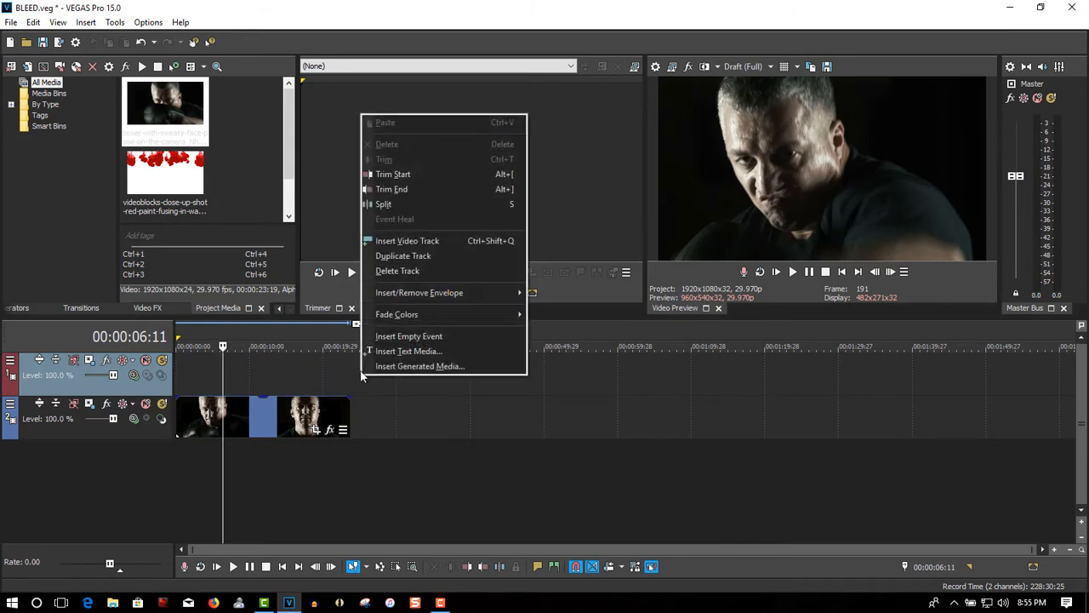
pyautogui.click(391, 242)
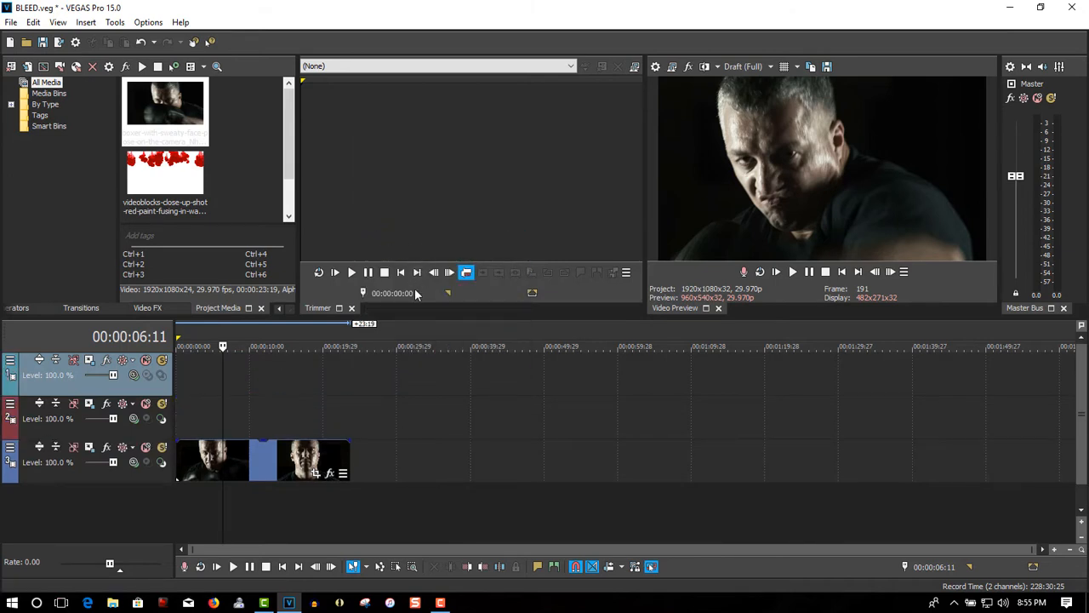
# Place the red paint clip at the start of the middle video track
pyautogui.click(164, 178)
pyautogui.moveTo(166, 181); pyautogui.dragTo(179, 423)
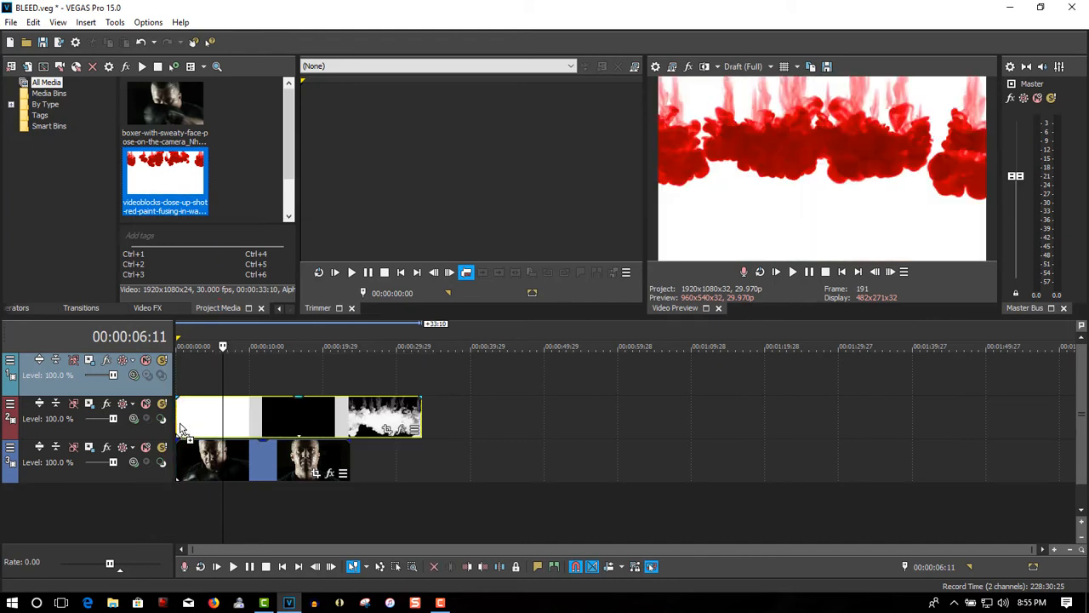
# Cut off the red paint clip after 00:00:16:13 and time-stretch the remaining part to the end of the boxer clip
pyautogui.click(285, 421)
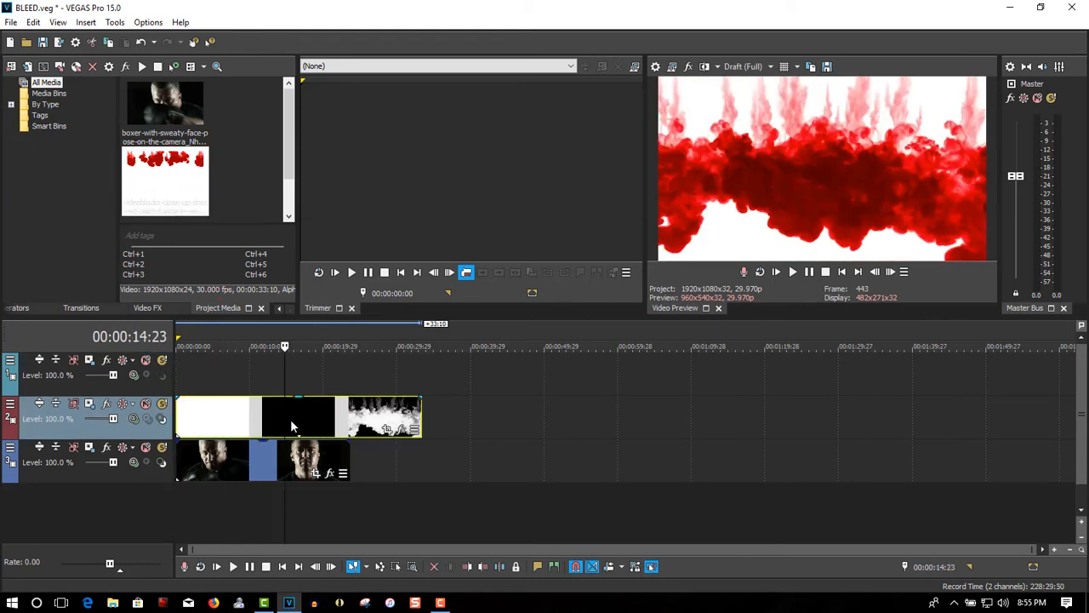
pyautogui.click(290, 418)
pyautogui.click(295, 419)
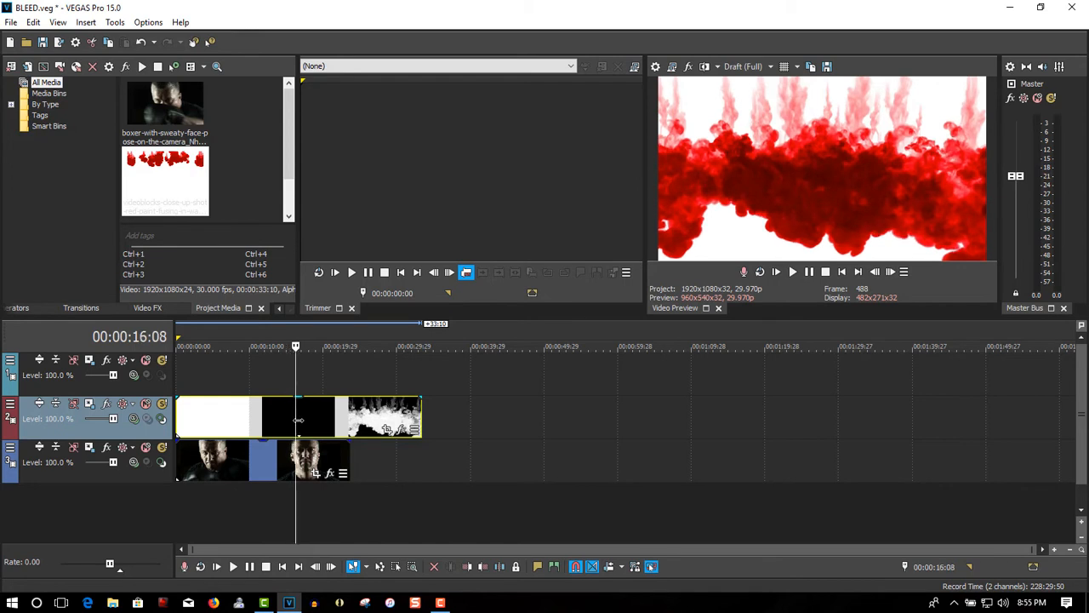
pyautogui.click(302, 419)
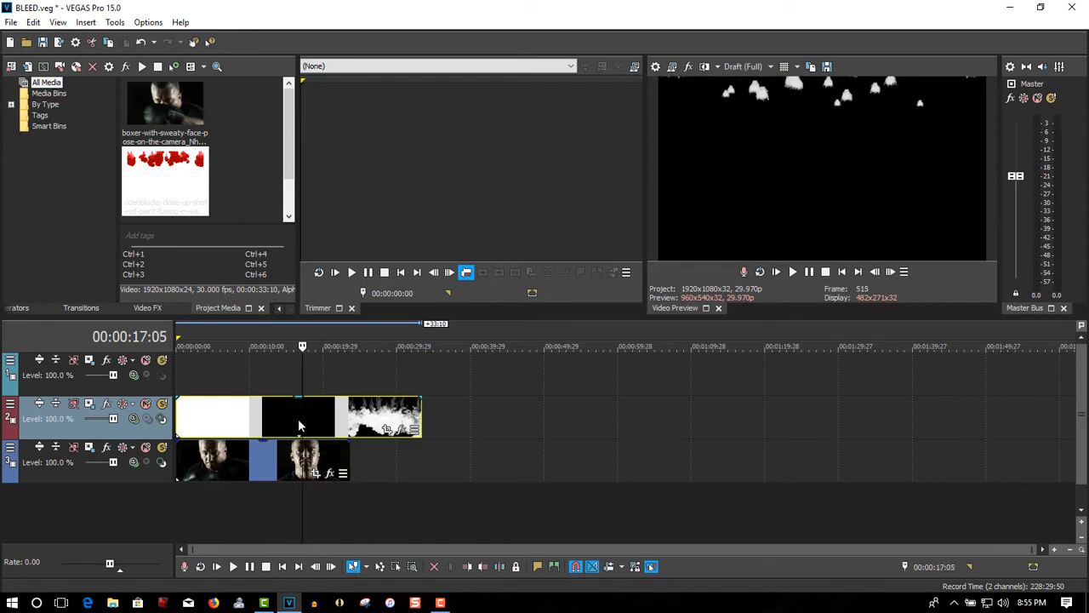
pyautogui.click(300, 418)
pyautogui.click(297, 419)
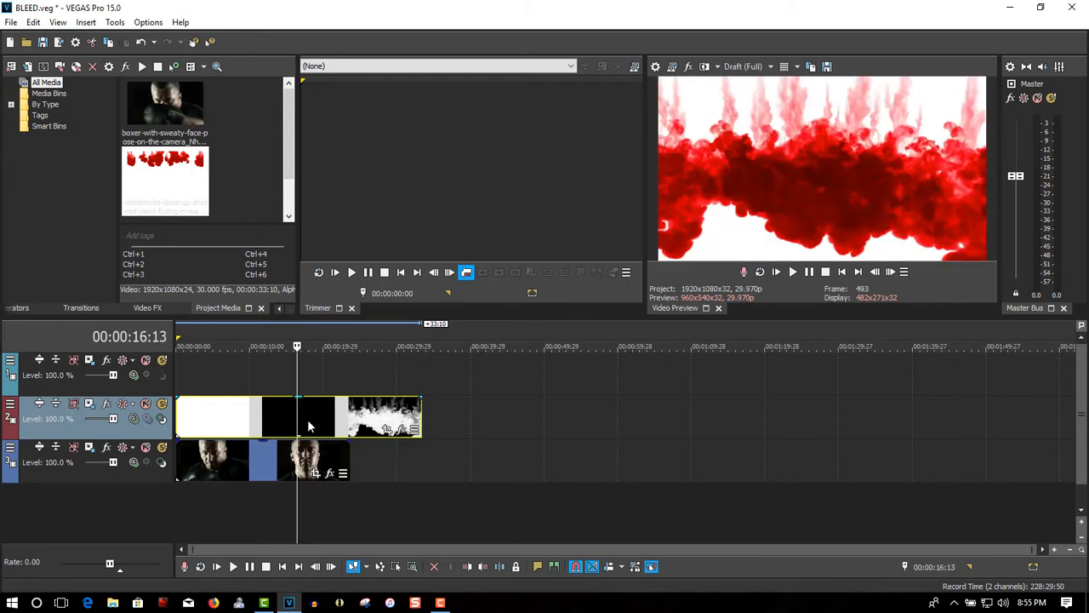
pyautogui.press('s')
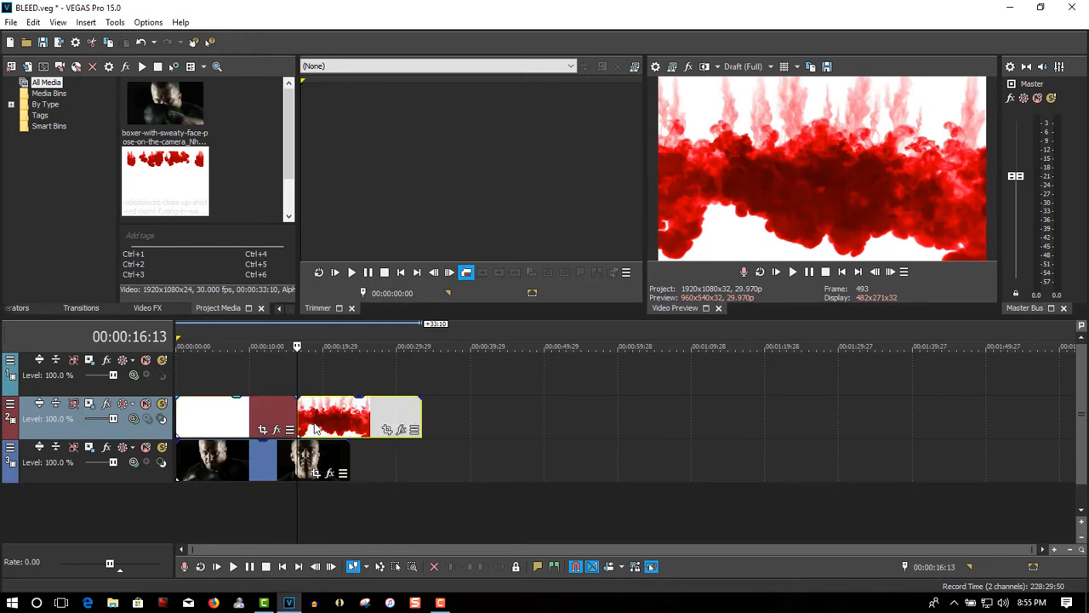
pyautogui.moveTo(353, 422); pyautogui.dragTo(430, 428)
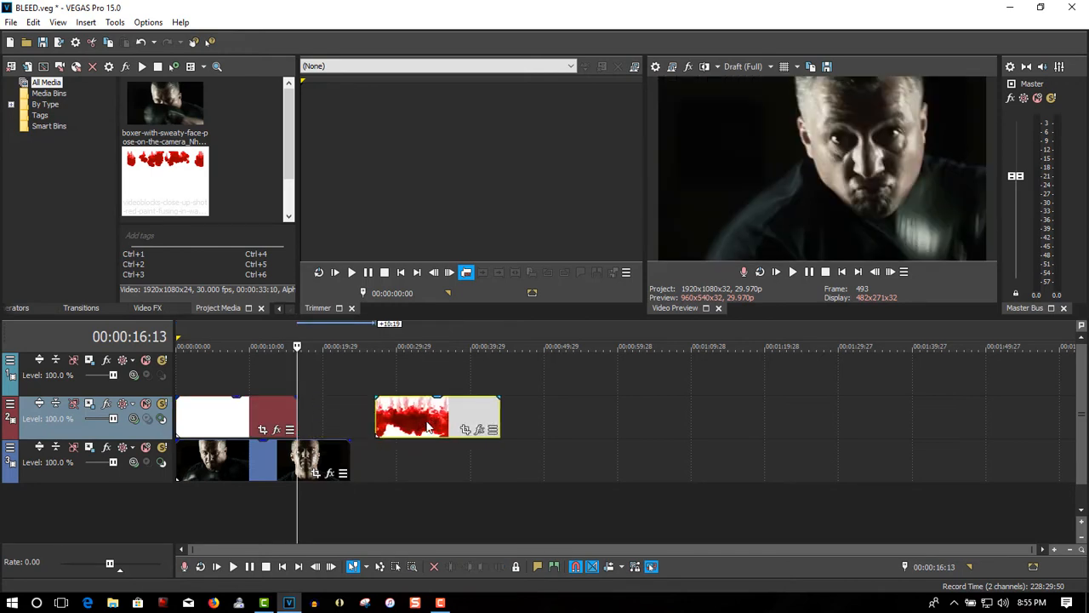
pyautogui.press('Delete')
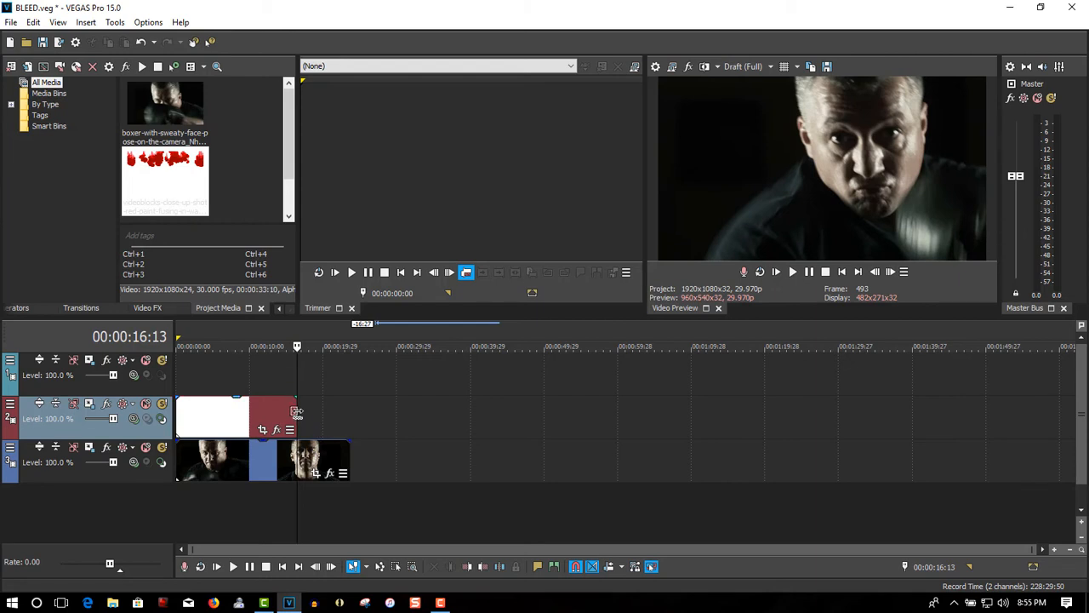
pyautogui.moveTo(297, 412); pyautogui.dragTo(347, 411)
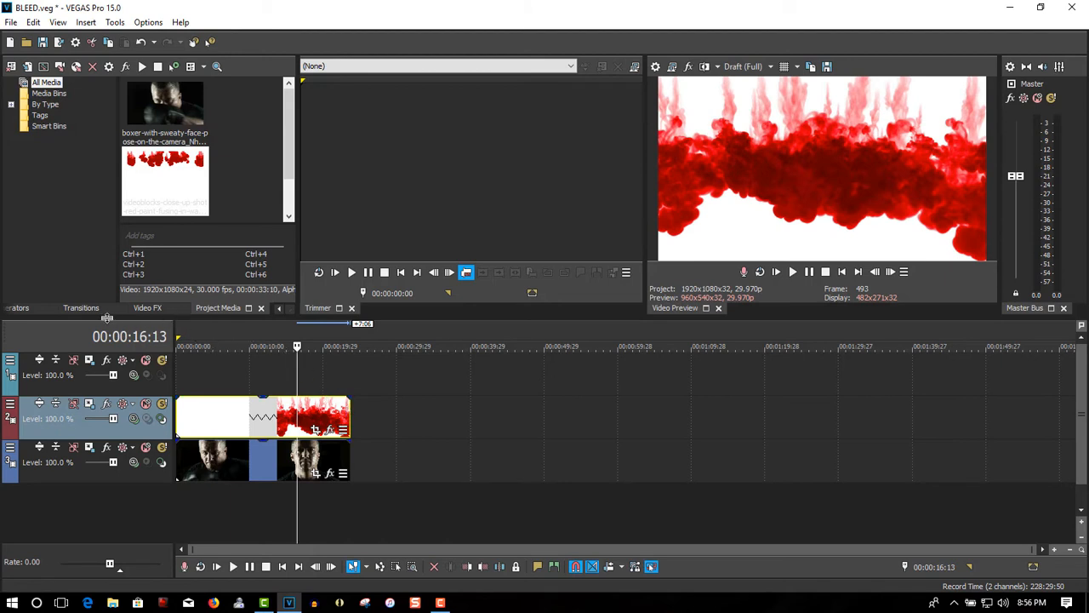
# Add a (Legacy) Text event with the Default Text preset on the uppermost track and extend it to the end of the other clips
pyautogui.click(26, 309)
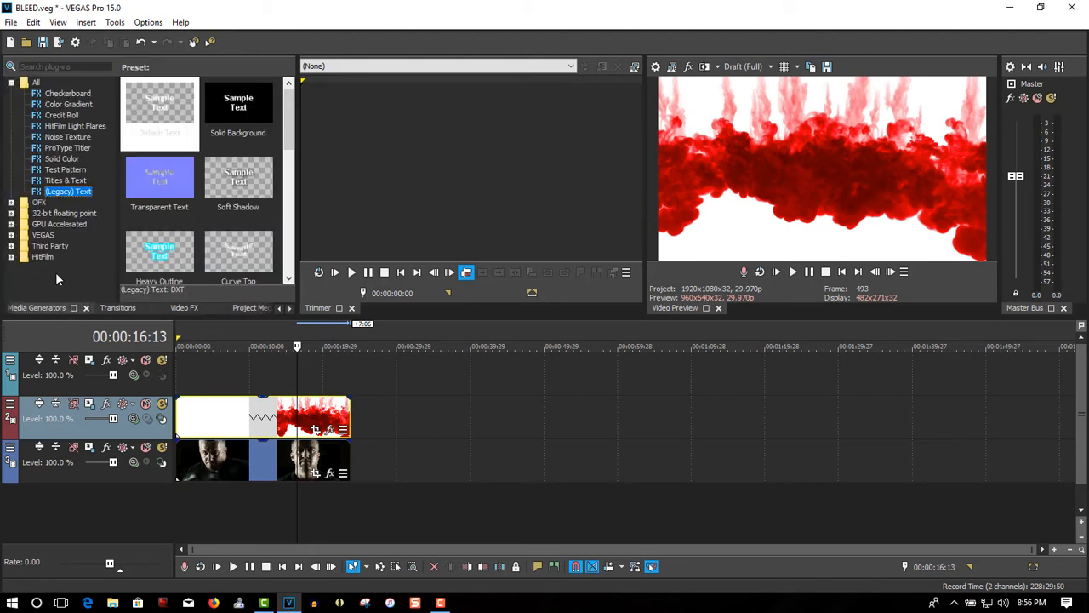
pyautogui.click(158, 104)
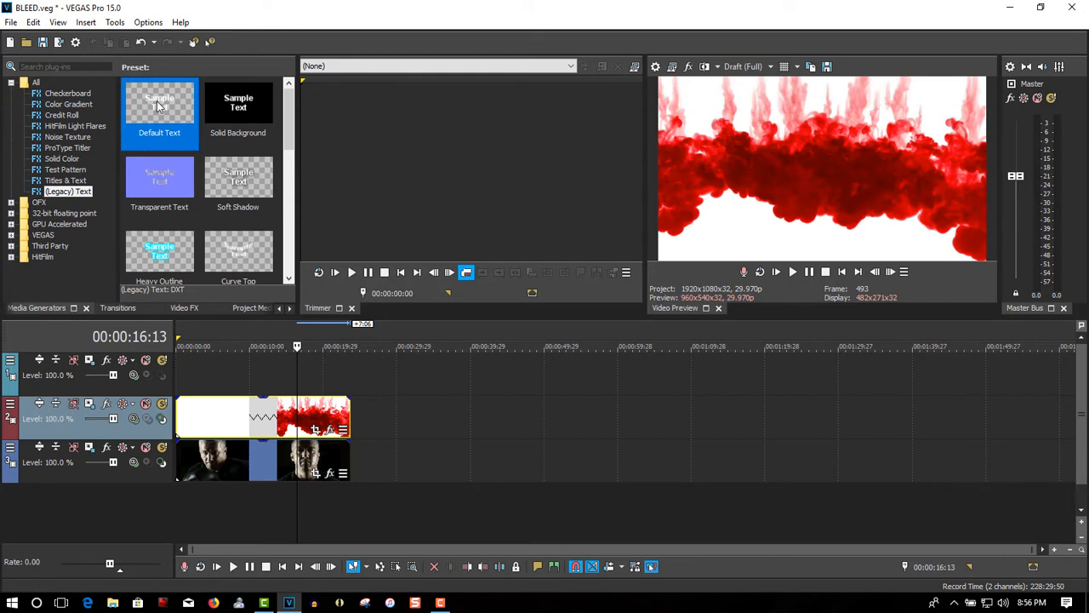
pyautogui.moveTo(158, 103); pyautogui.dragTo(181, 365)
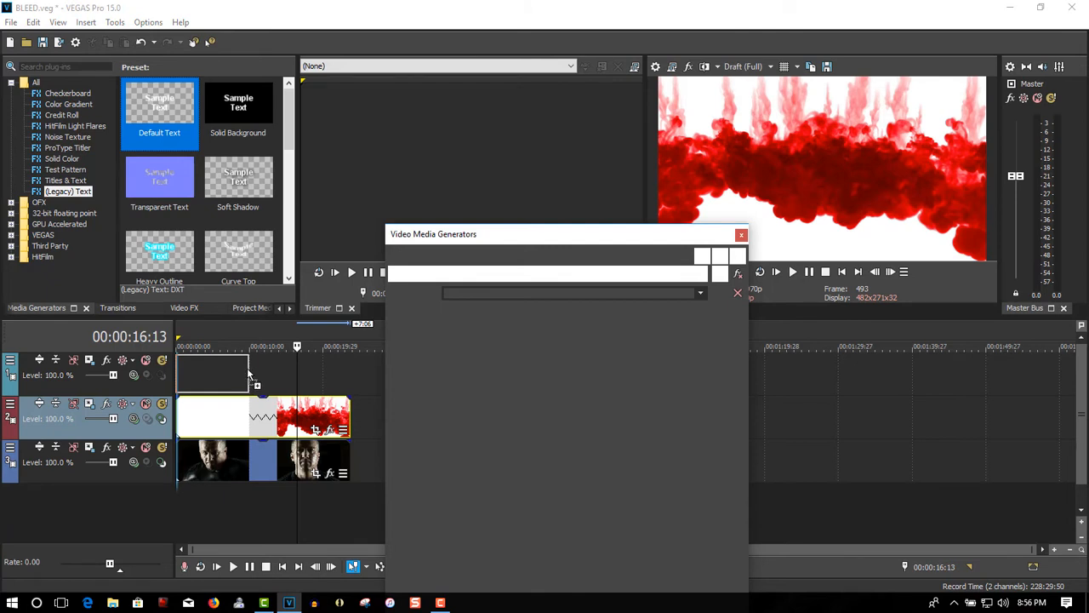
pyautogui.moveTo(248, 375); pyautogui.dragTo(349, 375)
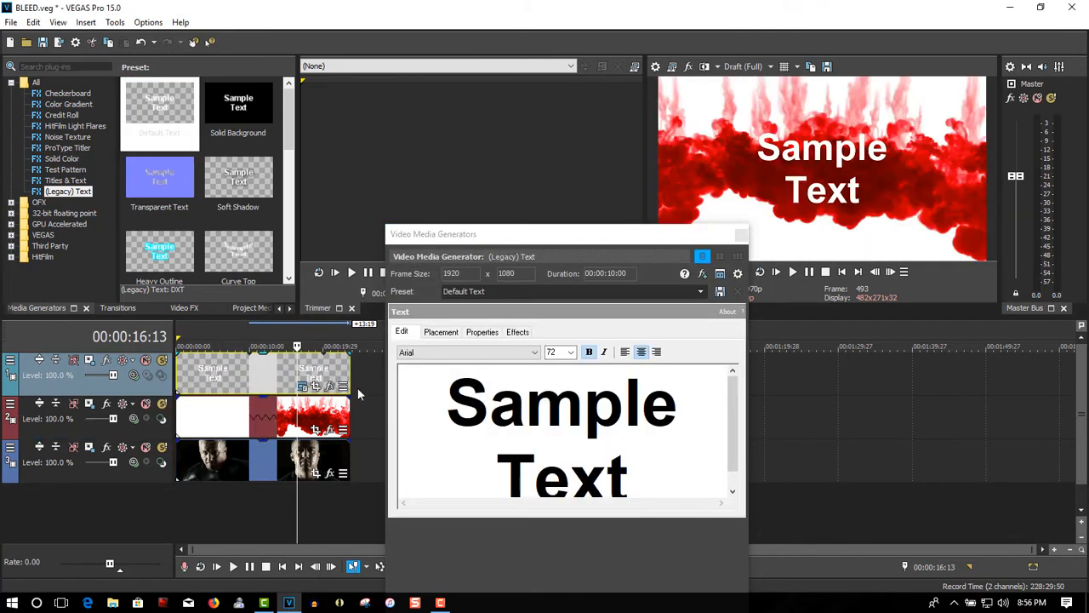
# Replace the sample text with "MAKE HIM" and "BLEED" on two lines
pyautogui.click(643, 477)
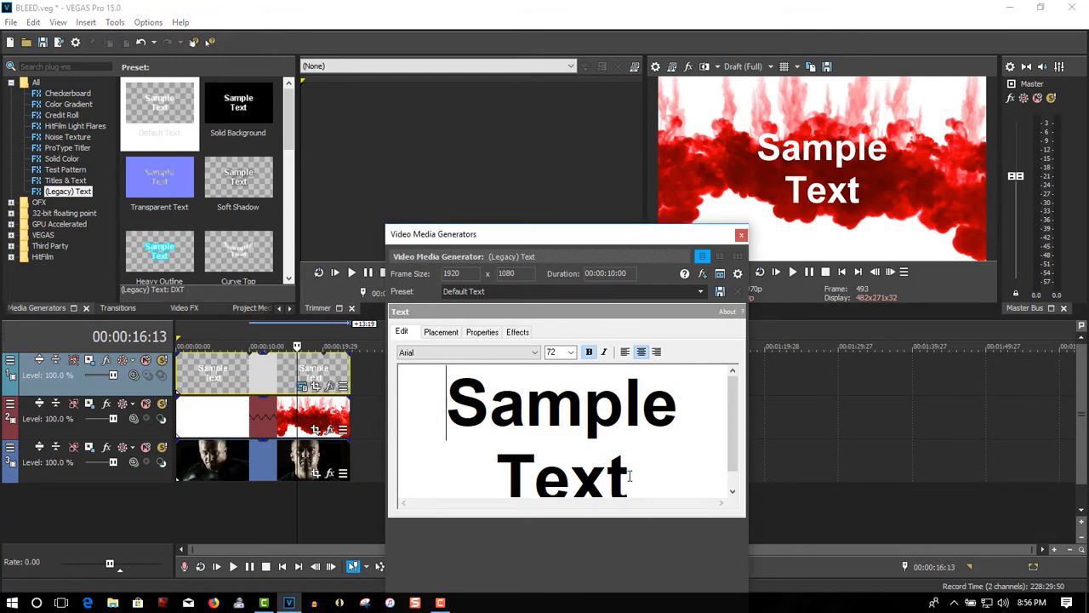
pyautogui.moveTo(630, 476); pyautogui.dragTo(418, 375)
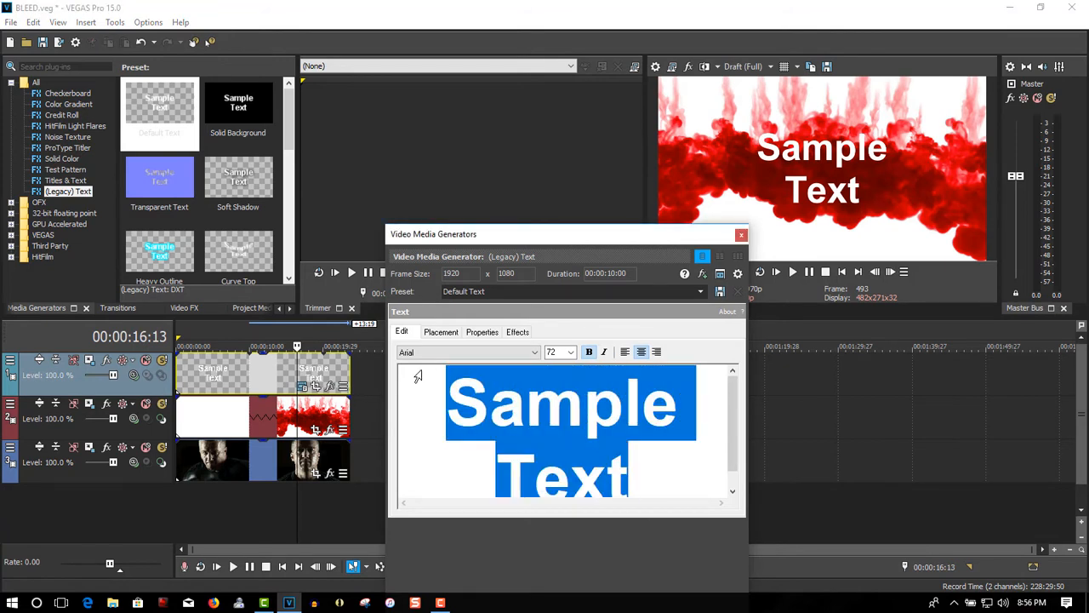
pyautogui.write('MA')
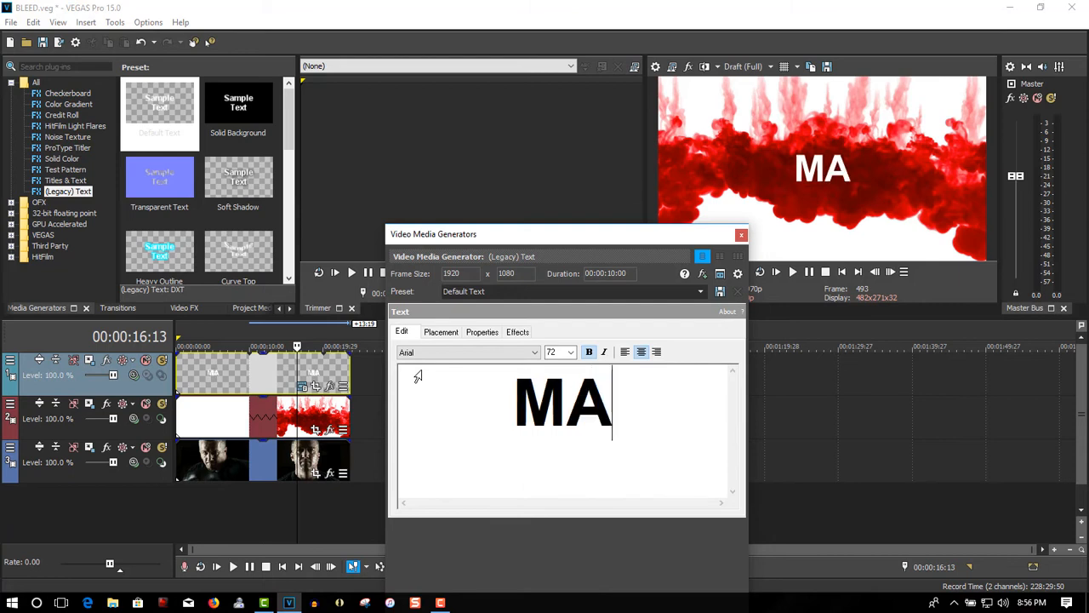
pyautogui.write('KE HIM')
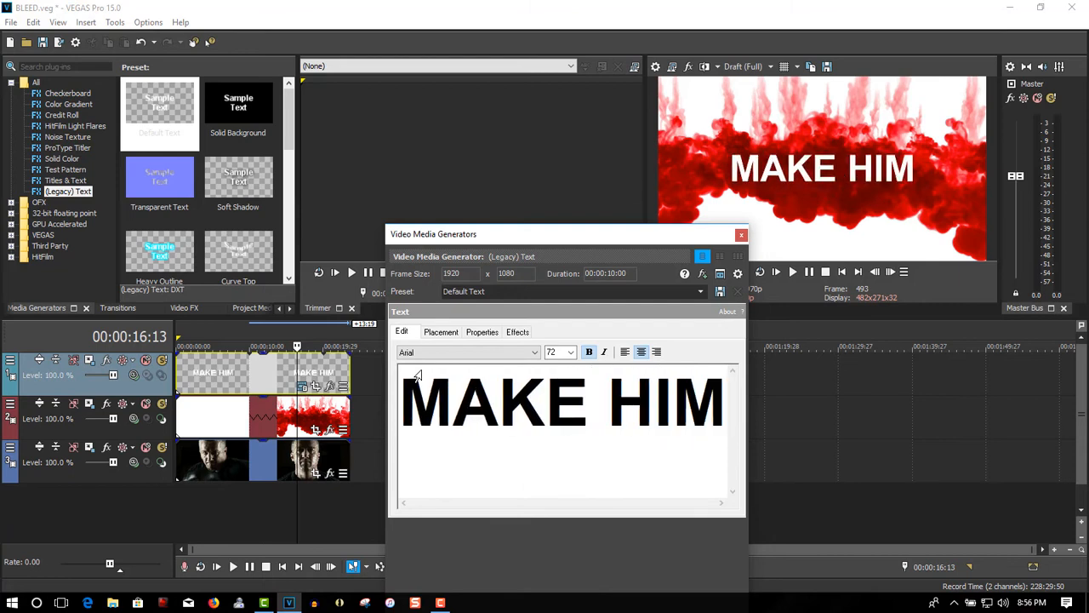
pyautogui.press('Return')
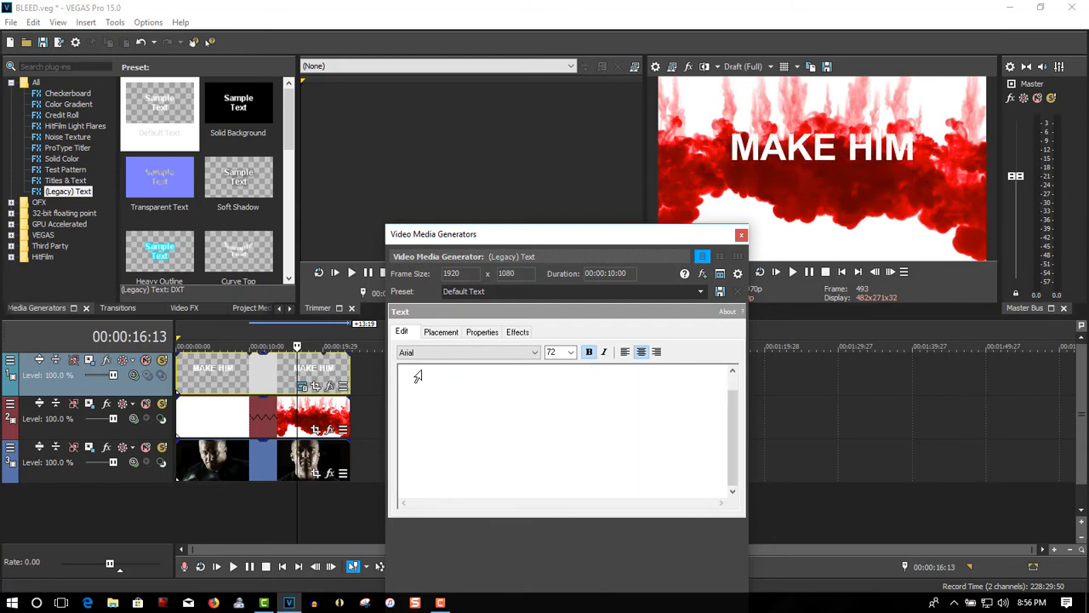
pyautogui.write('BLEED')
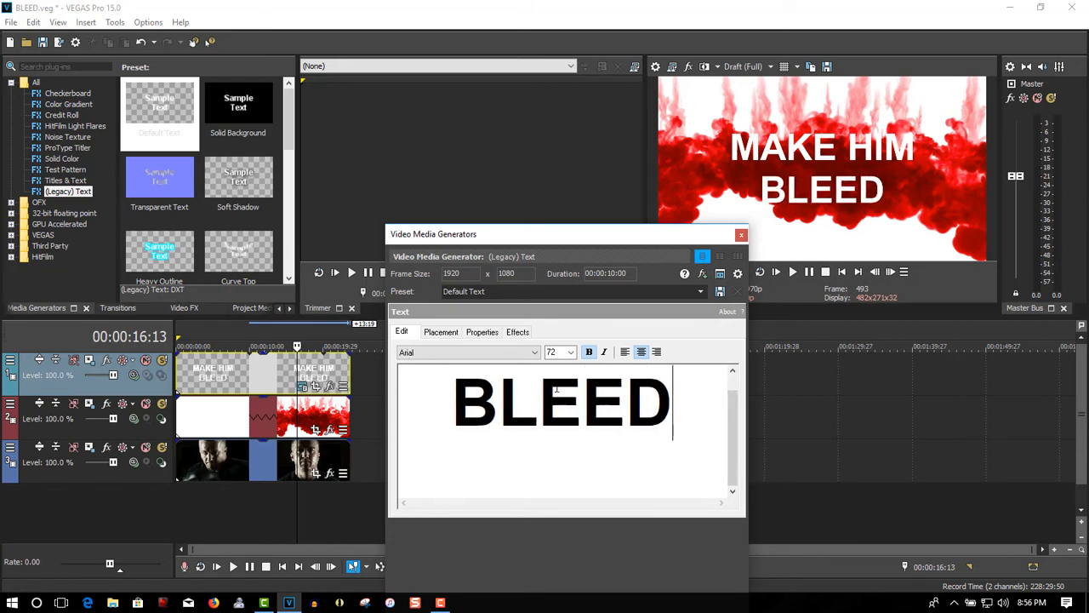
# Set the font of the whole title text to Impact
pyautogui.moveTo(694, 417); pyautogui.dragTo(416, 349)
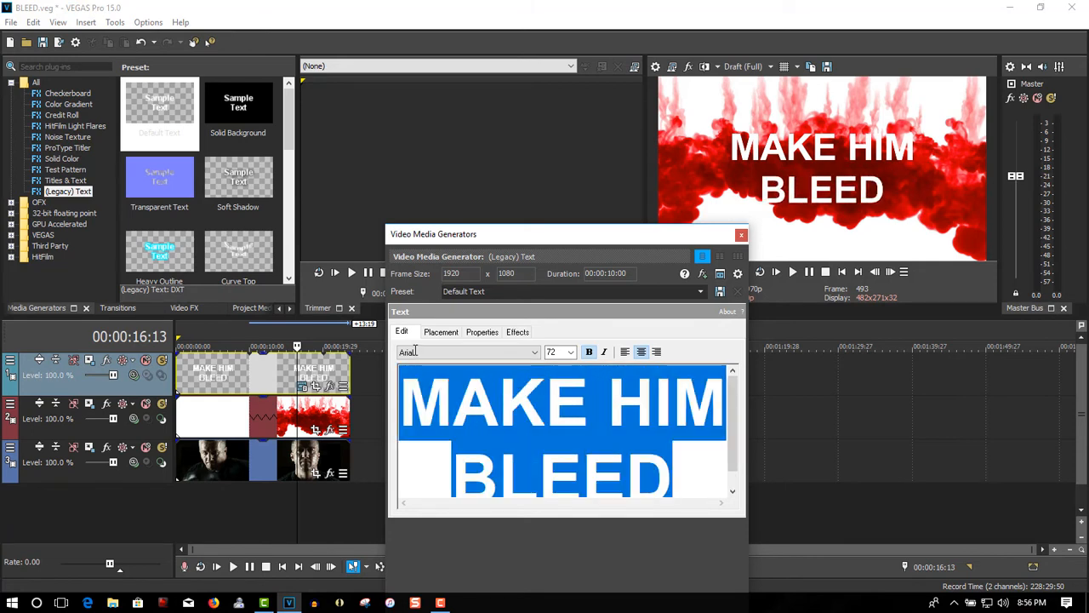
pyautogui.click(534, 351)
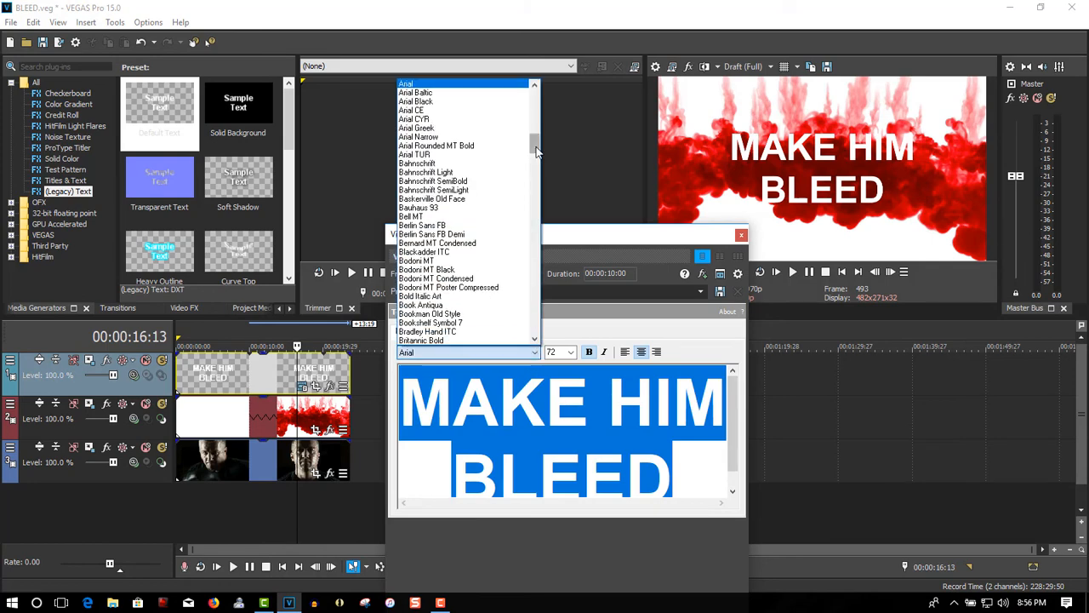
pyautogui.moveTo(536, 147); pyautogui.dragTo(535, 223)
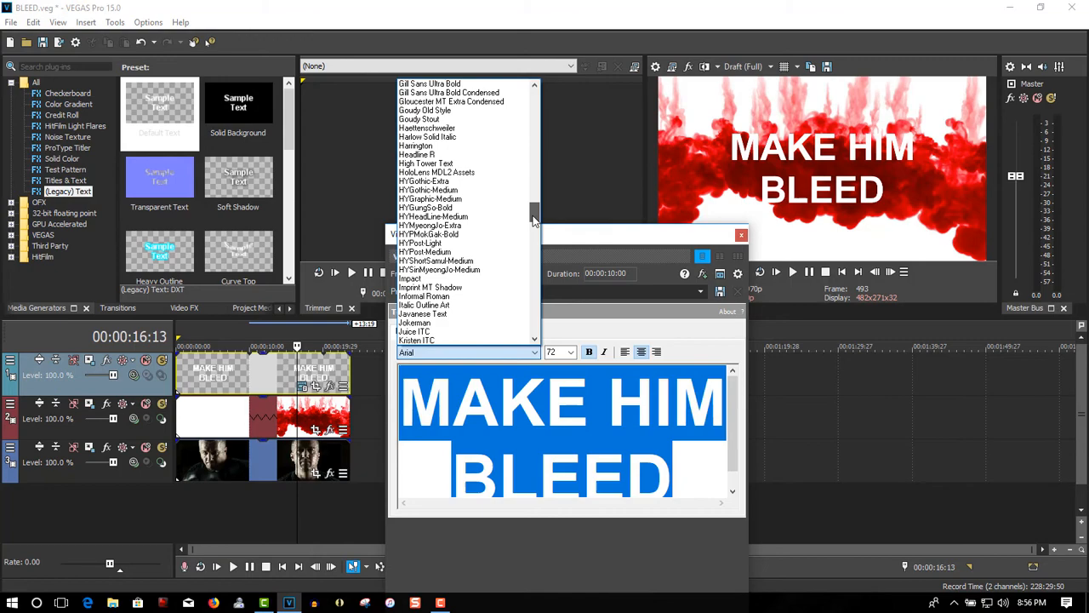
pyautogui.click(440, 283)
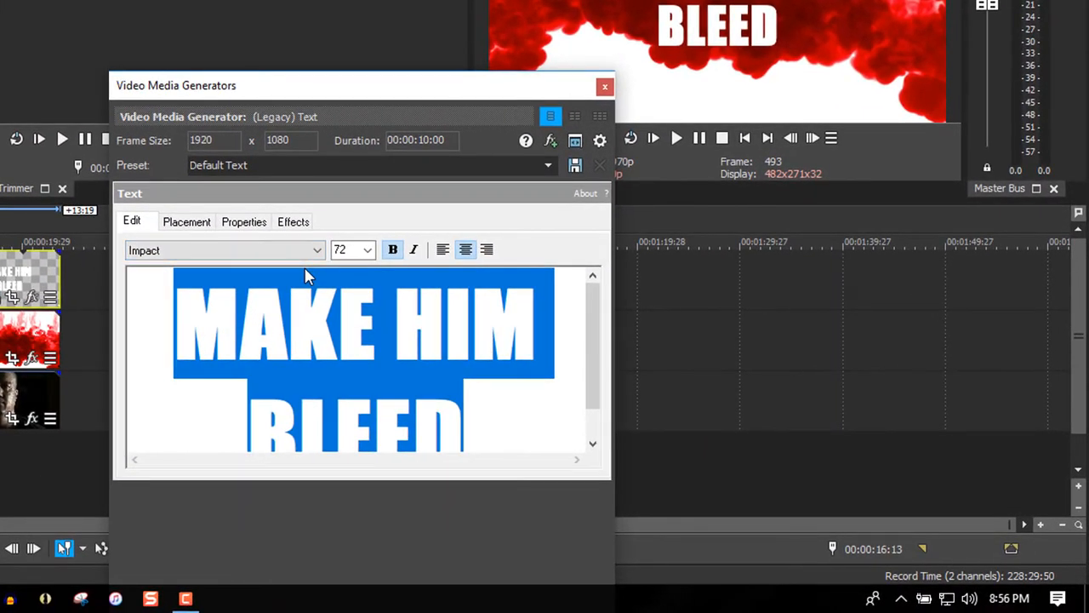
# Set the title text's scaling to 1.444 and its tracking to 1.055
pyautogui.click(242, 225)
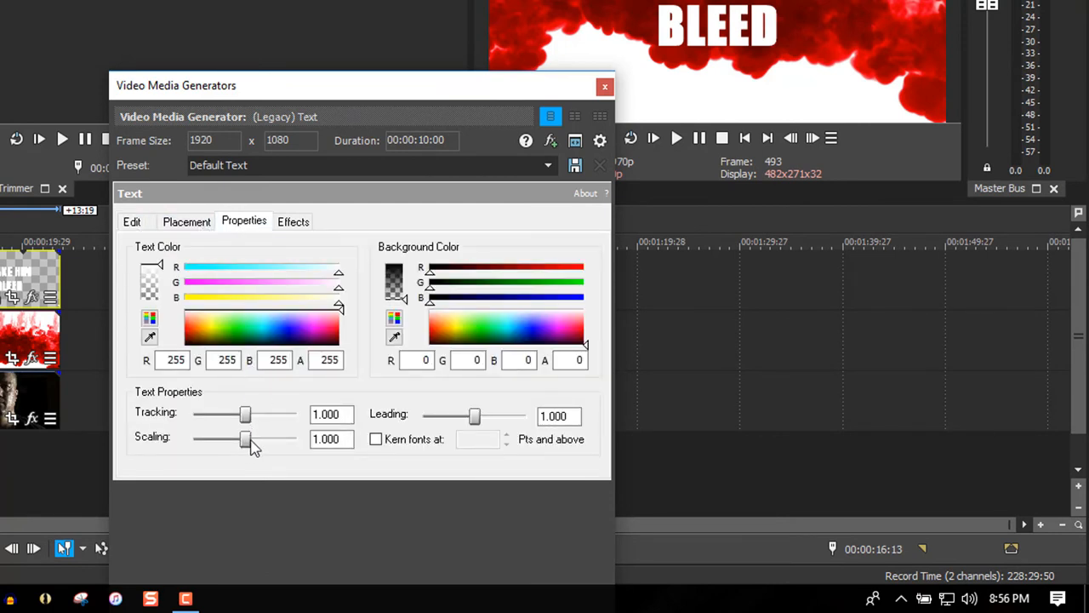
pyautogui.moveTo(250, 447); pyautogui.dragTo(258, 448)
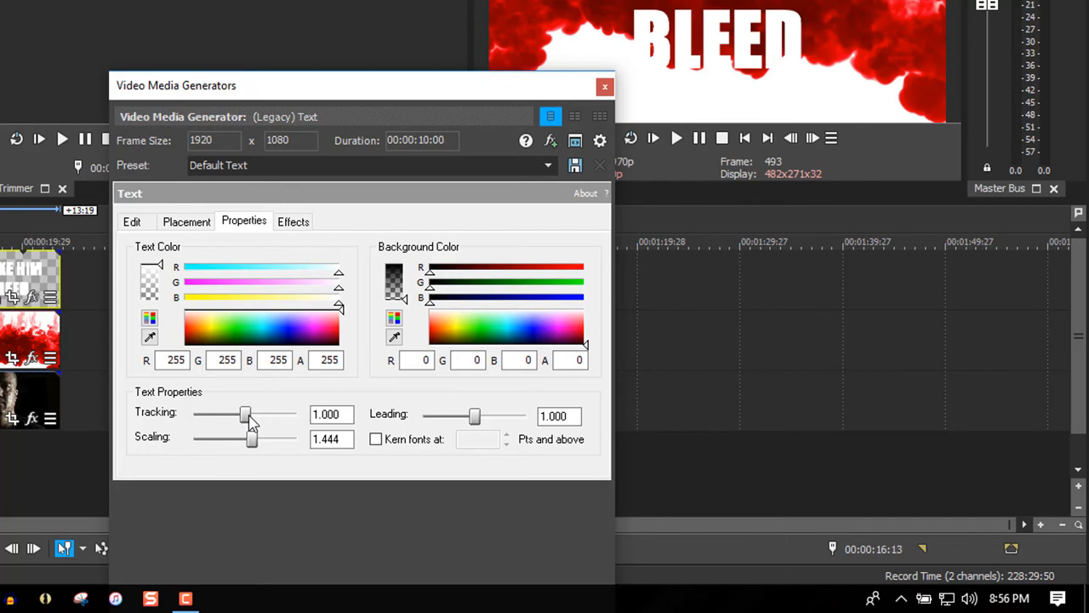
pyautogui.moveTo(250, 420); pyautogui.dragTo(254, 419)
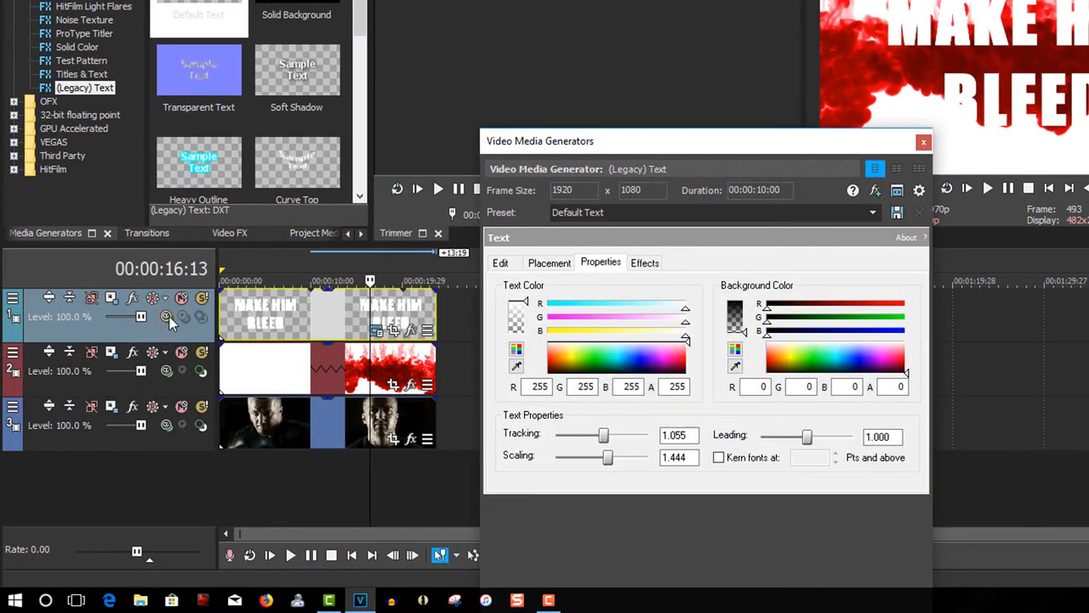
# Set the text track's compositing mode to Multiply (Mask), make the red paint track its compositing child, and close the text generator window
pyautogui.click(167, 317)
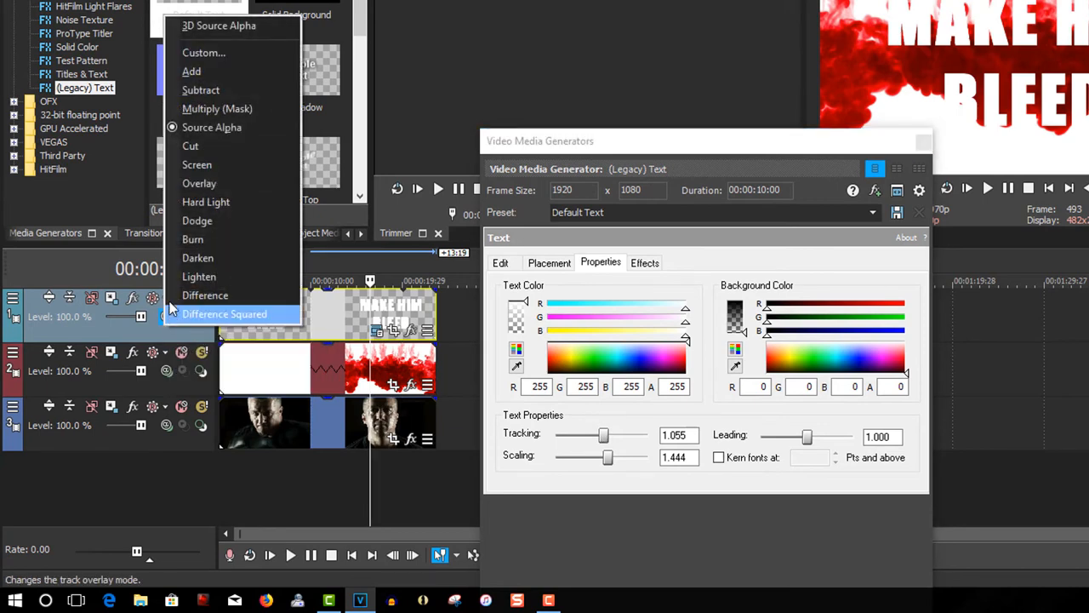
pyautogui.click(183, 116)
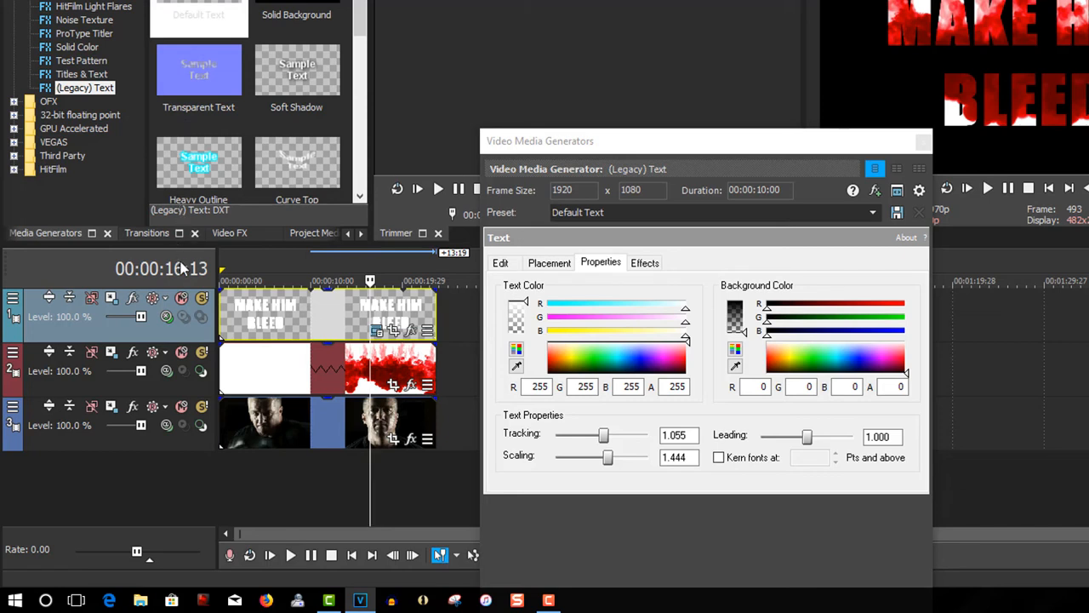
pyautogui.click(203, 373)
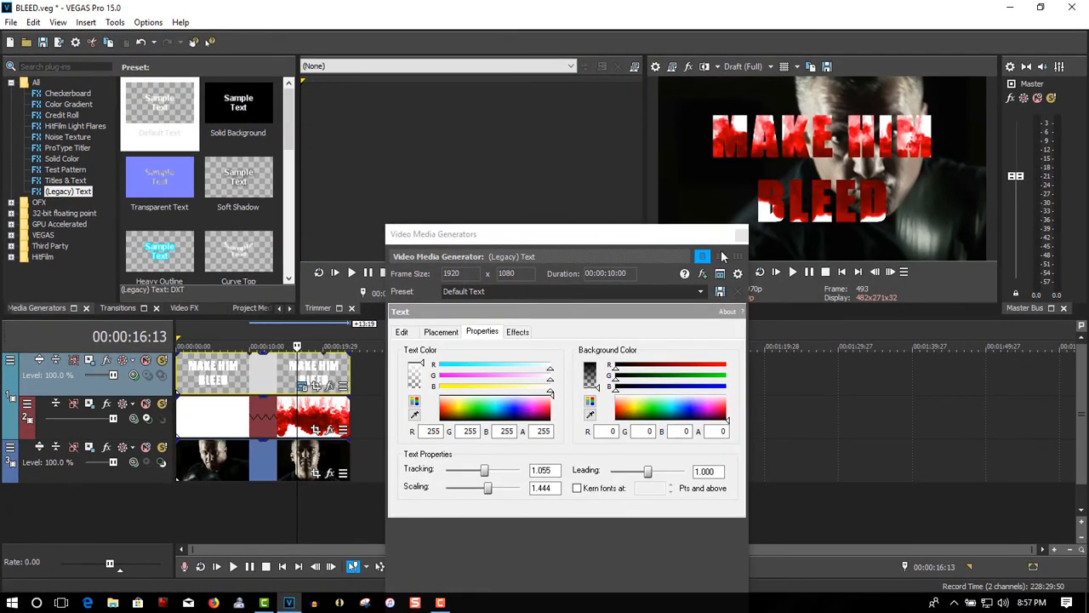
pyautogui.click(741, 235)
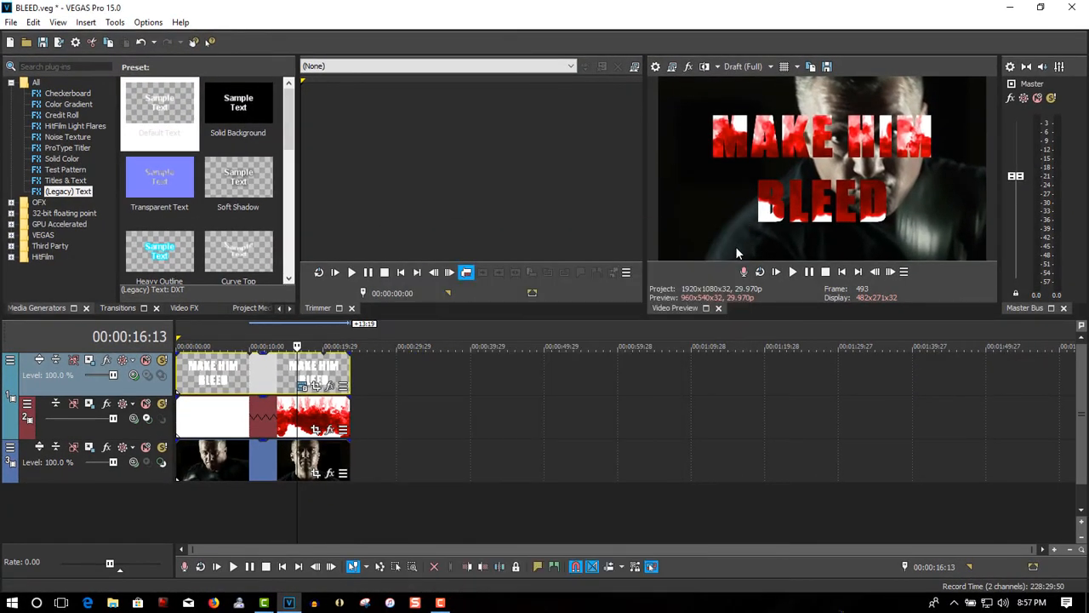
# Play the project from the beginning to check the paint-filled title over the boxer footage
pyautogui.click(841, 272)
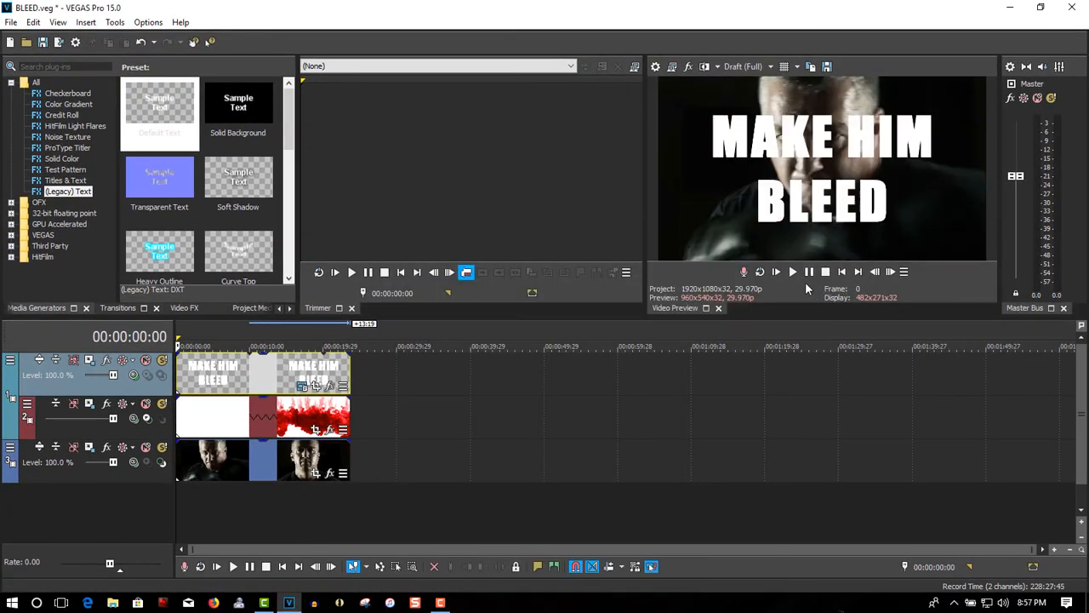
pyautogui.click(793, 271)
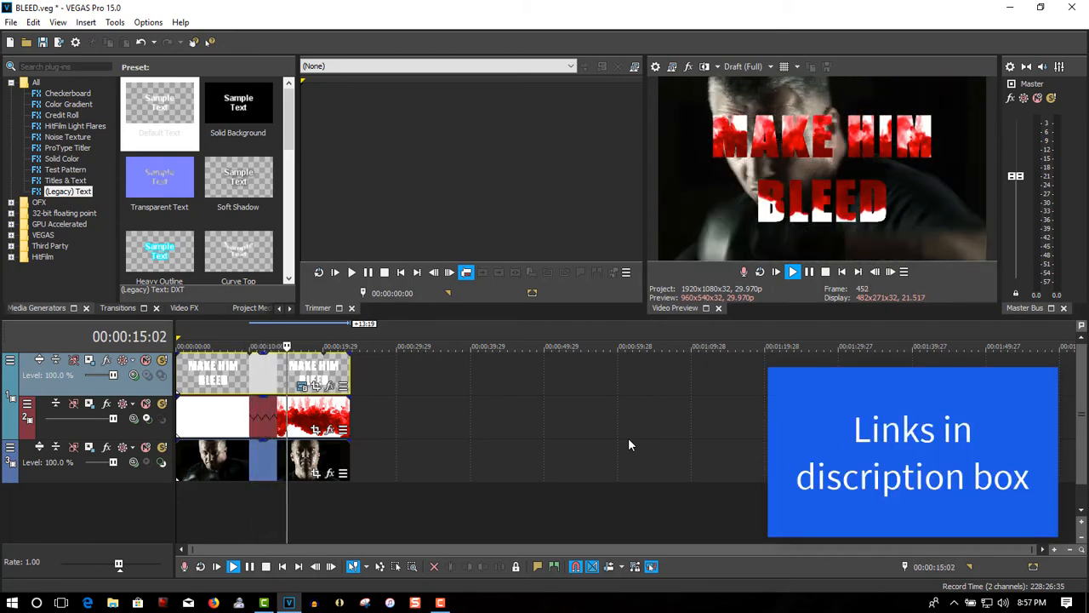
pyautogui.click(809, 272)
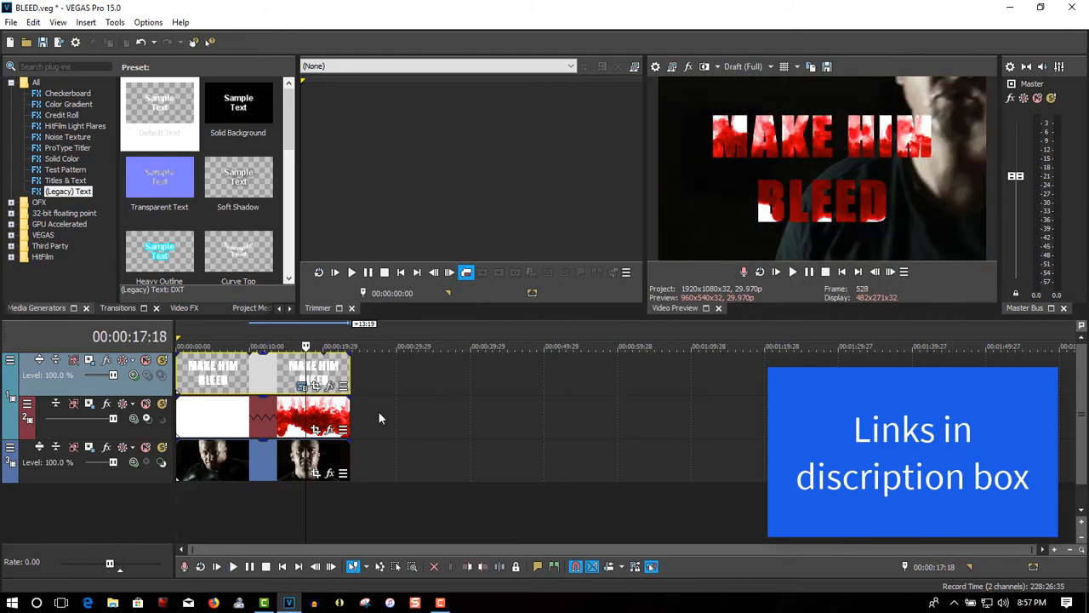